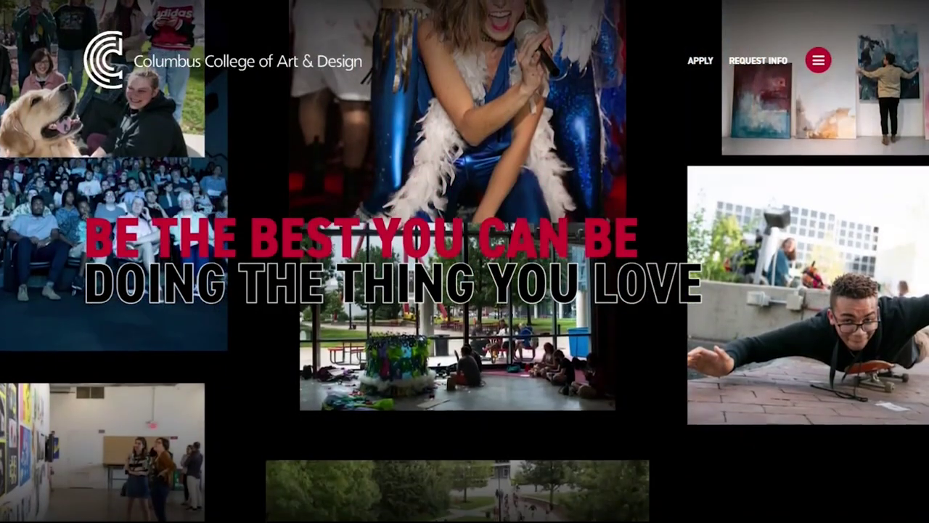
Scroll the CCAD homepage down to its footer, then enter 'ccad library' as a search query
{"action": "scroll", "coordinate": [465, 262], "scroll_direction": "down", "scroll_amount": 5}
{"action": "scroll", "coordinate": [465, 262], "scroll_direction": "down", "scroll_amount": 15}
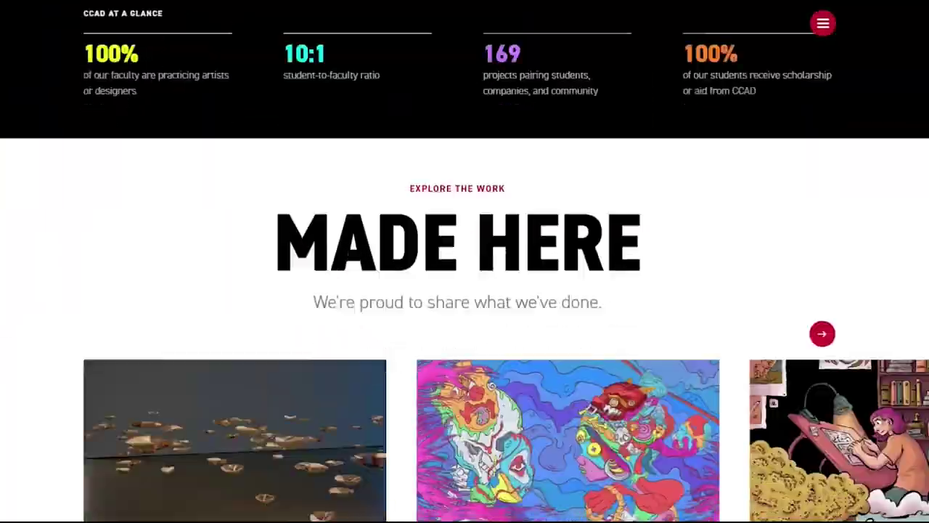
{"action": "scroll", "coordinate": [465, 261], "scroll_direction": "down", "scroll_amount": 15}
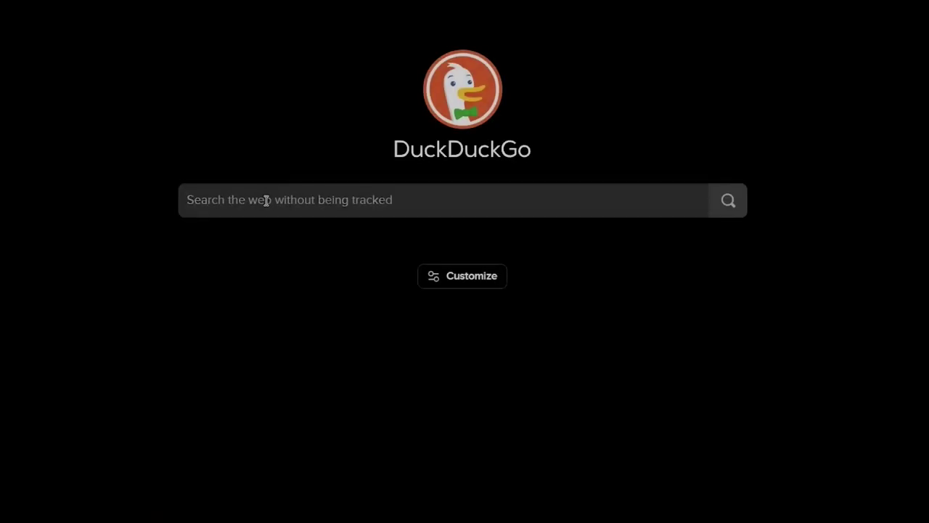
{"action": "type", "text": "ccad librar"}
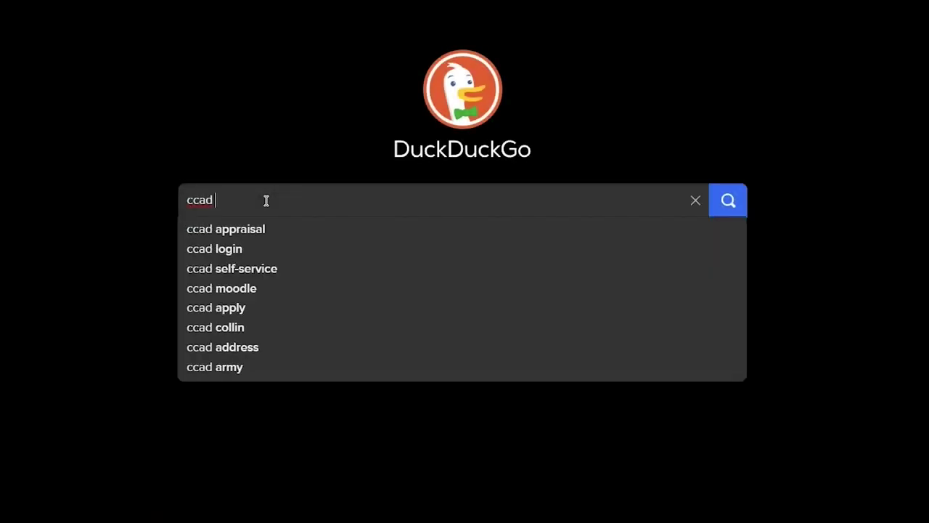
{"action": "type", "text": "y"}
Run the DuckDuckGo search for 'ccad library'
{"action": "key", "text": "Return"}
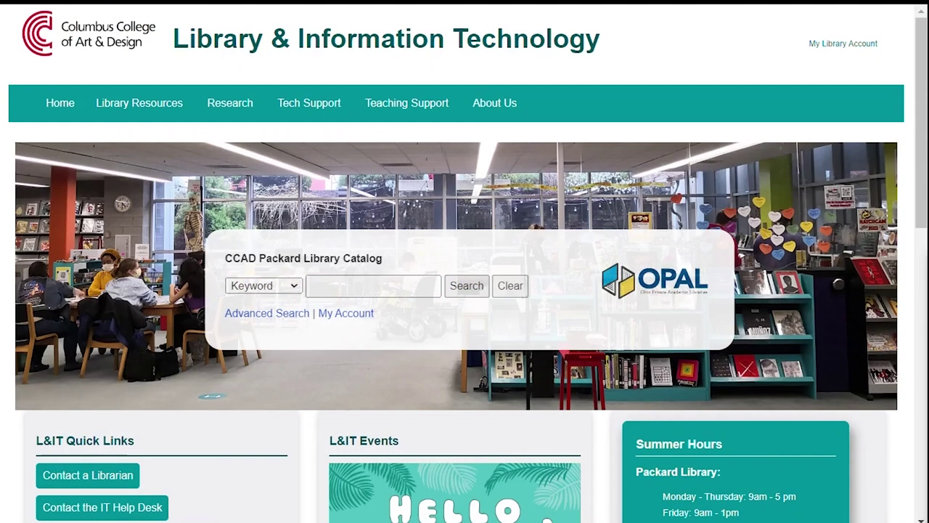
Go through Research, Subject Guides and Majors & Areas of Study to the Fashion Design guide
{"action": "mouse_move", "coordinate": [225, 109]}
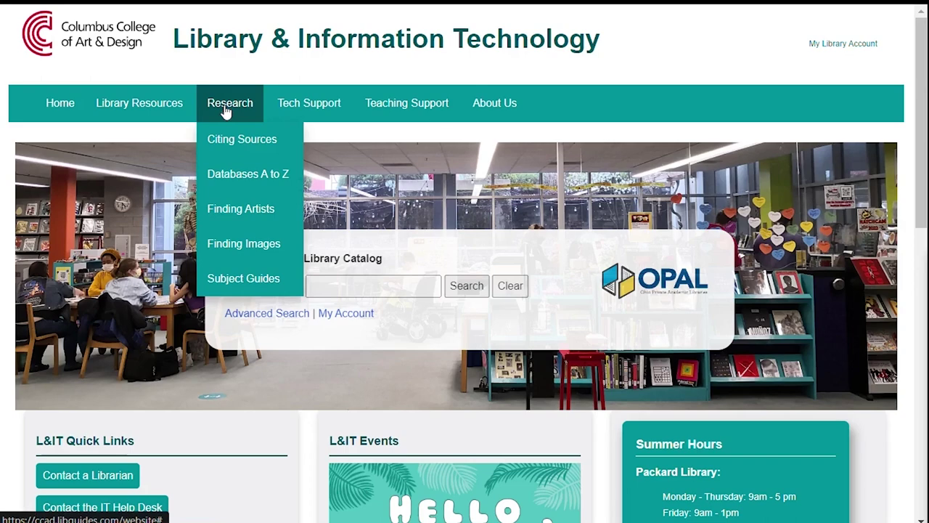
{"action": "left_click", "coordinate": [239, 278]}
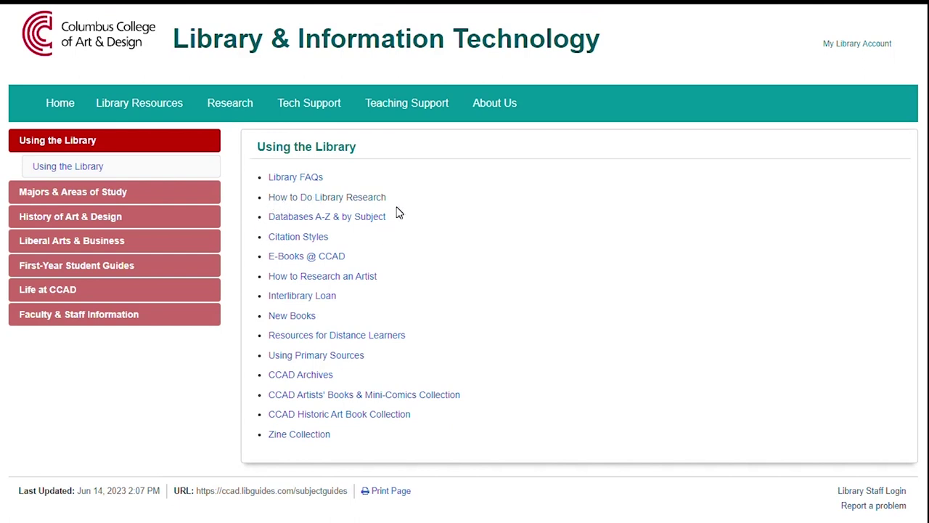
{"action": "left_click", "coordinate": [121, 196]}
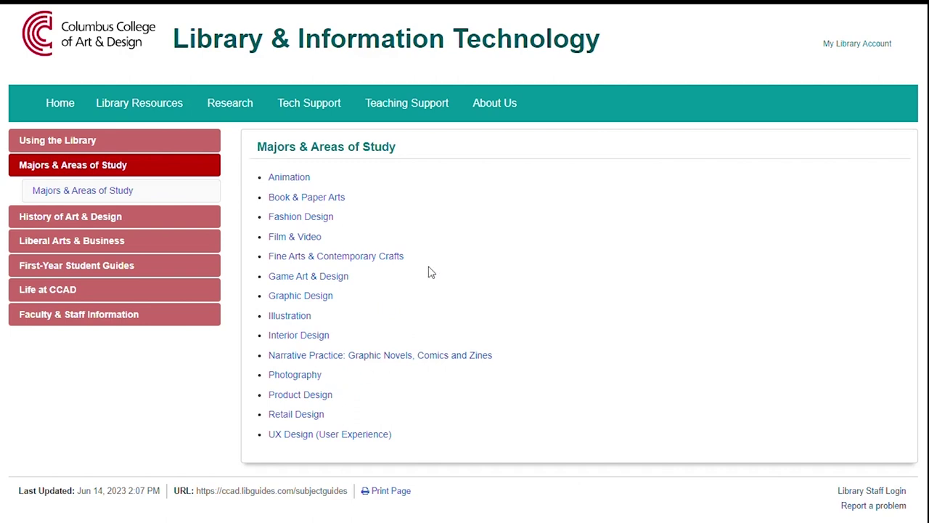
{"action": "left_click", "coordinate": [320, 220]}
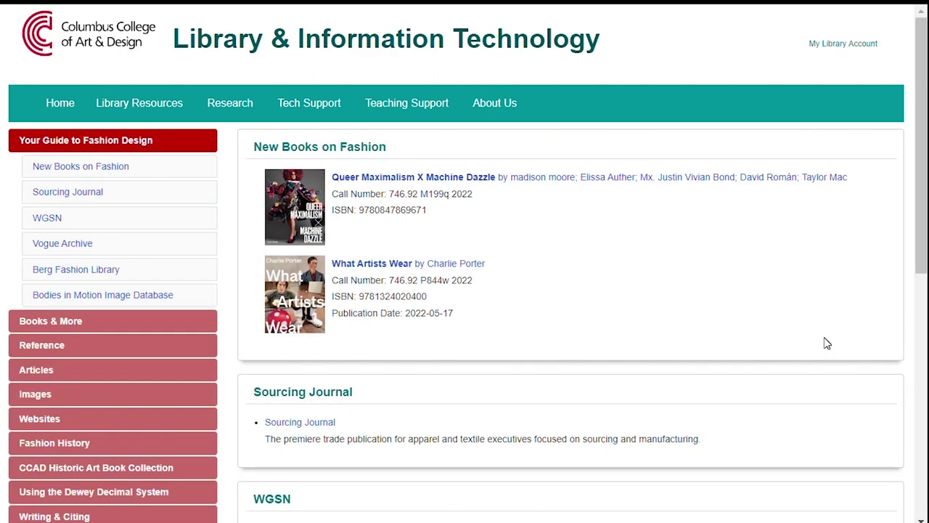
Follow the Vogue Archive link in the Fashion Design guide's sidebar
{"action": "left_click", "coordinate": [48, 247]}
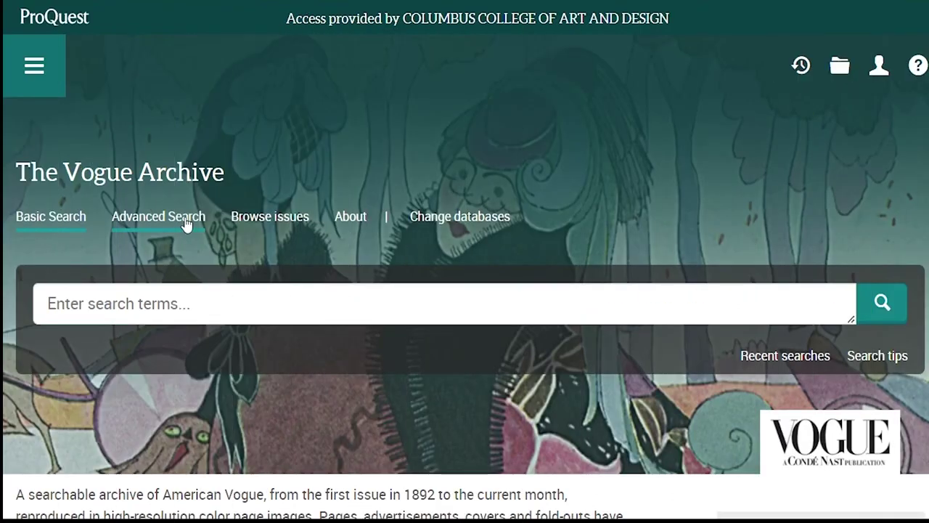
Browse issues by date (1930 - 1939, 1933, November) and open the Nov 15, 1933 issue
{"action": "left_click", "coordinate": [293, 221]}
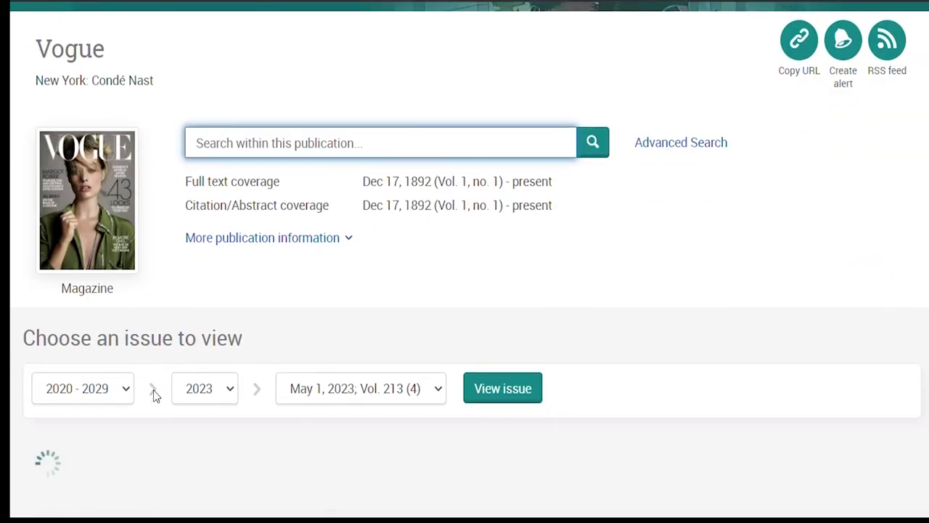
{"action": "left_click", "coordinate": [99, 390]}
{"action": "left_click", "coordinate": [109, 291]}
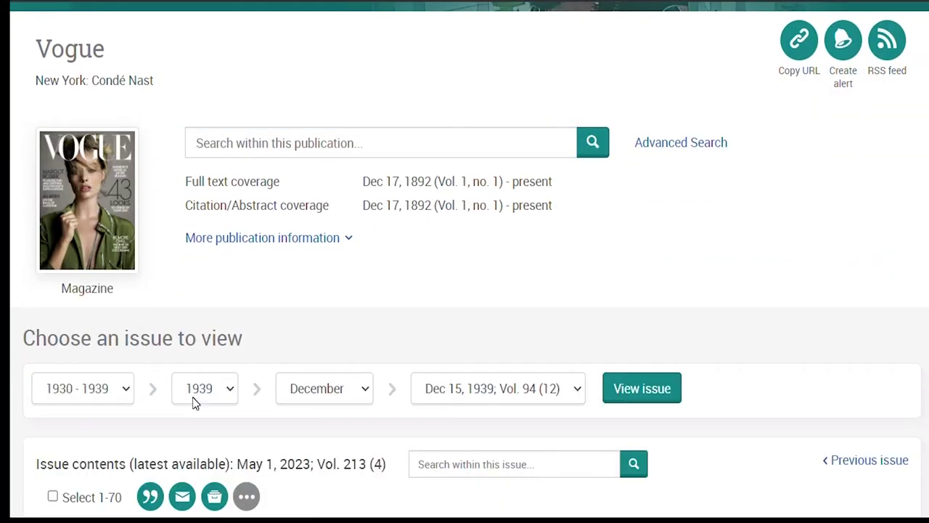
{"action": "left_click", "coordinate": [194, 394]}
{"action": "left_click", "coordinate": [195, 517]}
{"action": "left_click", "coordinate": [321, 392]}
{"action": "left_click", "coordinate": [320, 432]}
{"action": "left_click", "coordinate": [652, 392]}
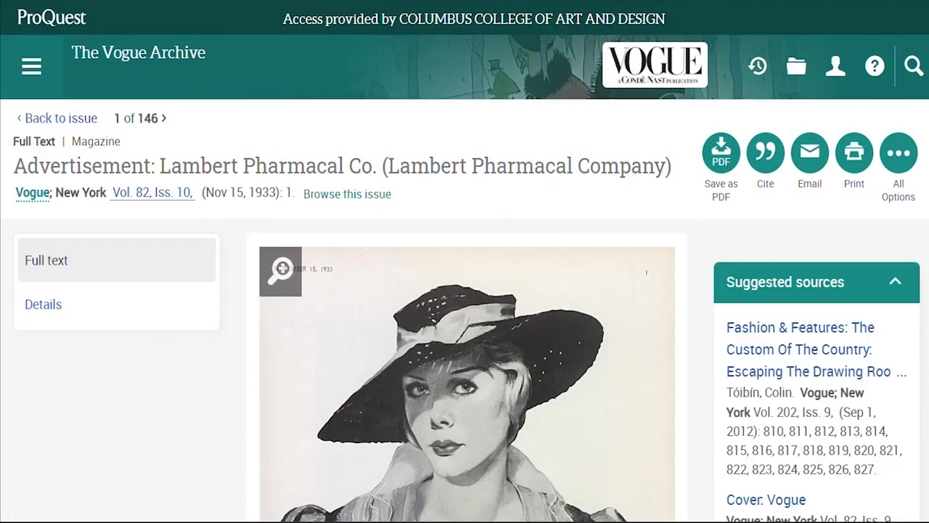
{"action": "scroll", "coordinate": [717, 409], "scroll_direction": "down", "scroll_amount": 5}
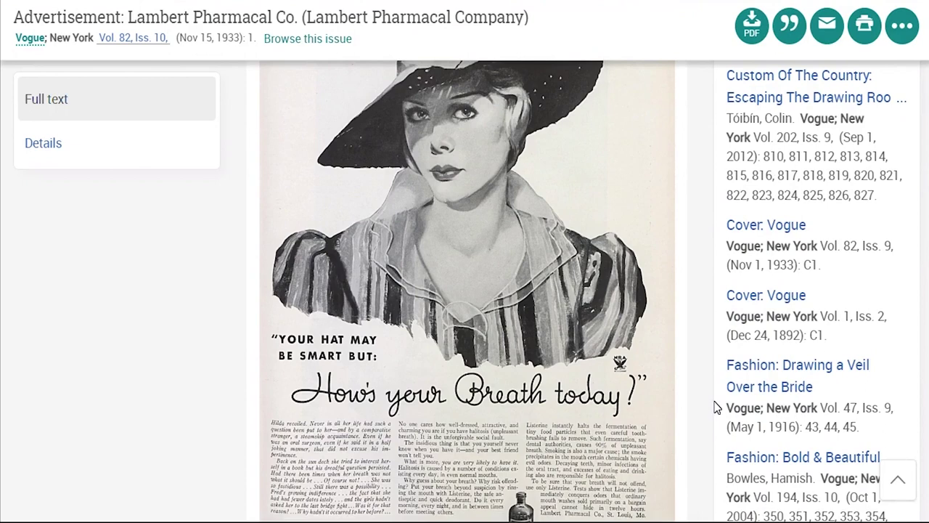
{"action": "scroll", "coordinate": [718, 408], "scroll_direction": "up", "scroll_amount": 5}
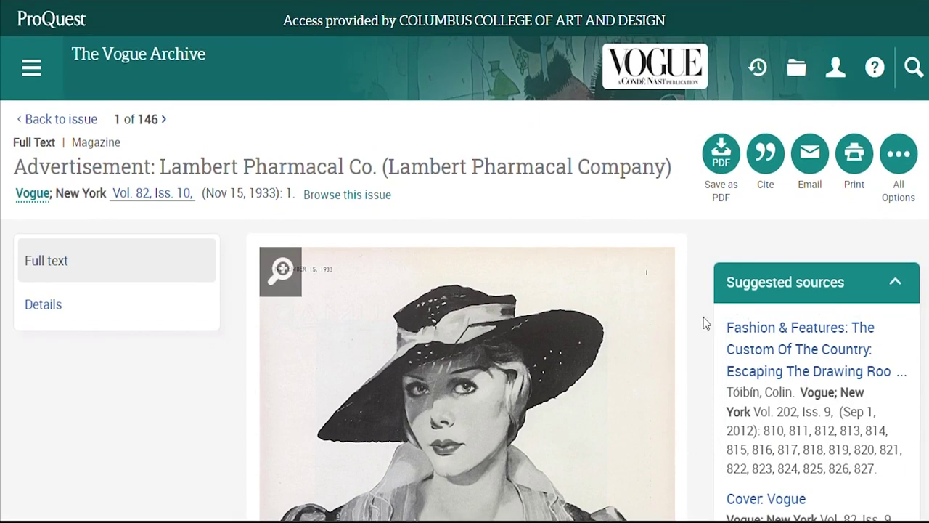
{"action": "left_click", "coordinate": [767, 168]}
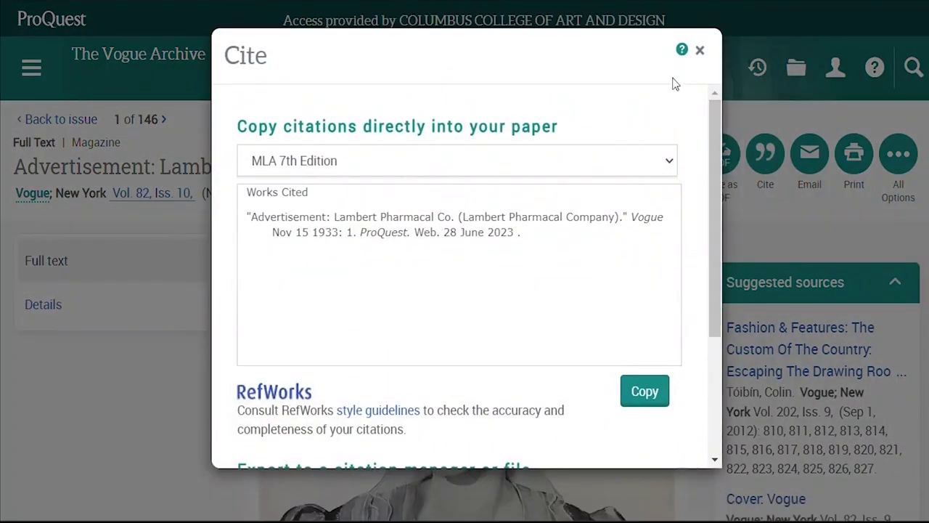
{"action": "left_click", "coordinate": [700, 50]}
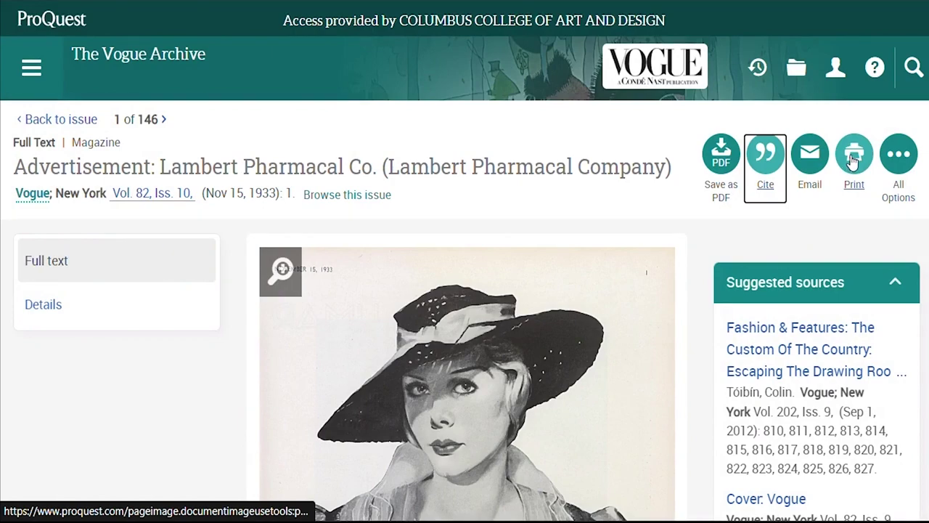
{"action": "left_click", "coordinate": [898, 157]}
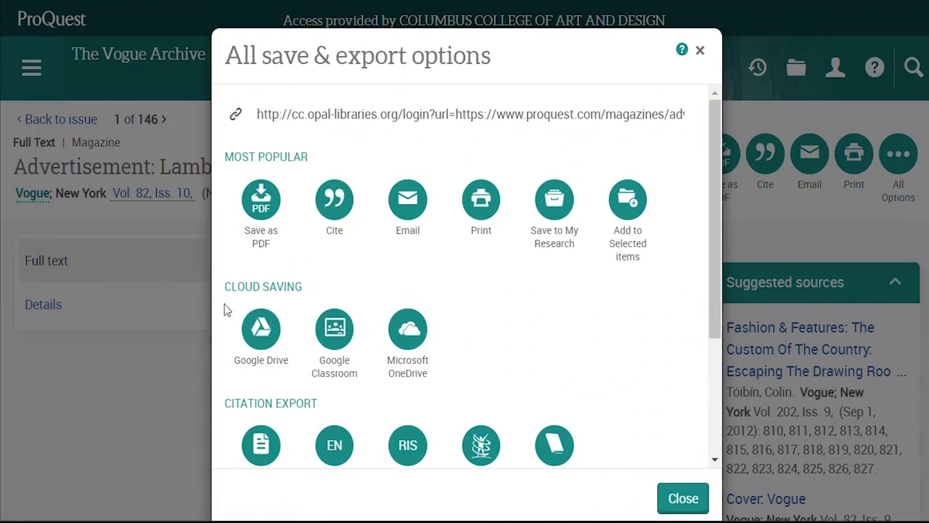
{"action": "scroll", "coordinate": [266, 390], "scroll_direction": "down", "scroll_amount": 3}
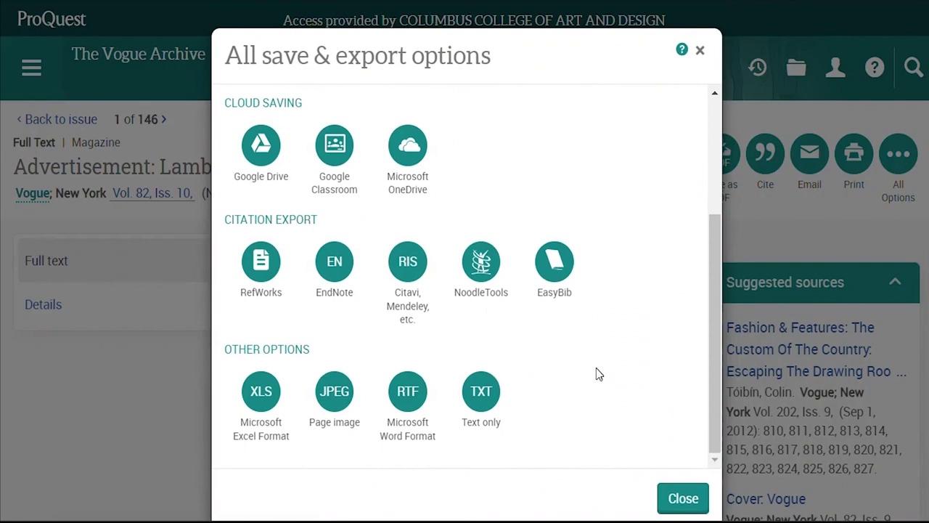
{"action": "left_click", "coordinate": [682, 499]}
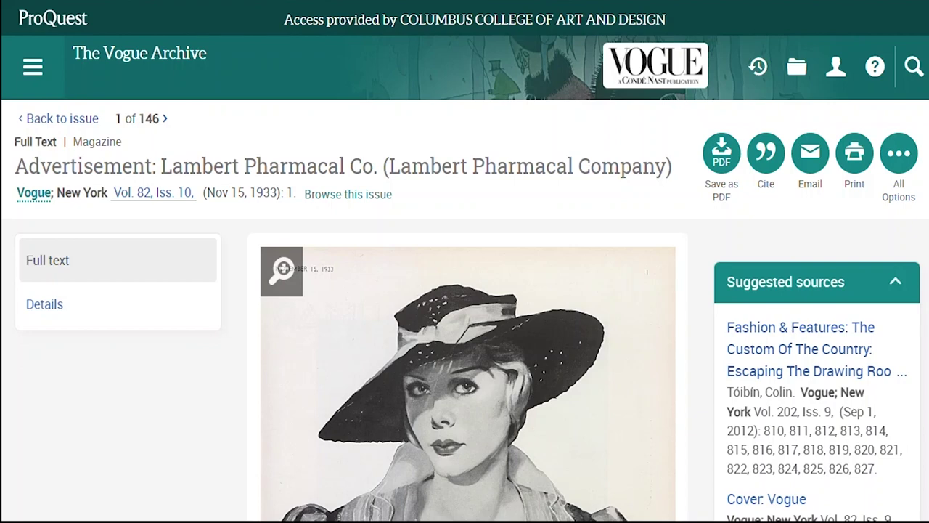
{"action": "left_click", "coordinate": [33, 69]}
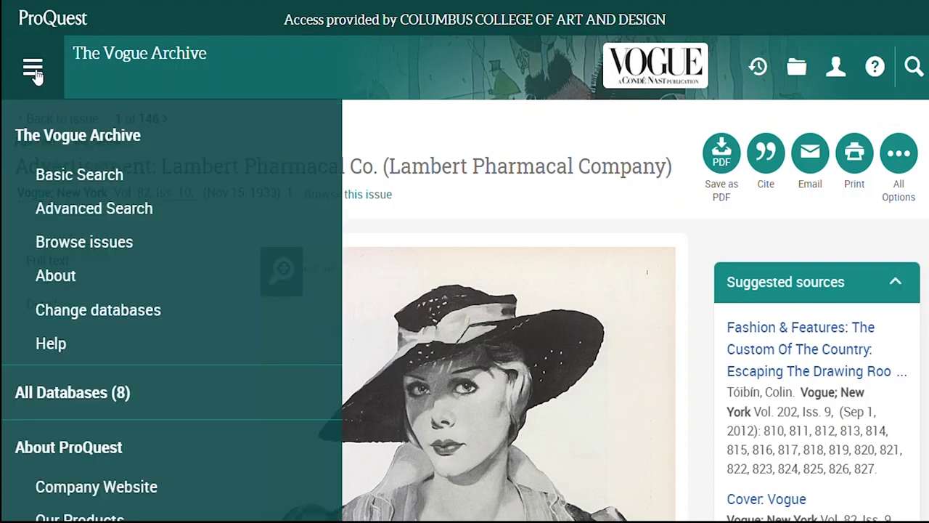
{"action": "left_click", "coordinate": [61, 211]}
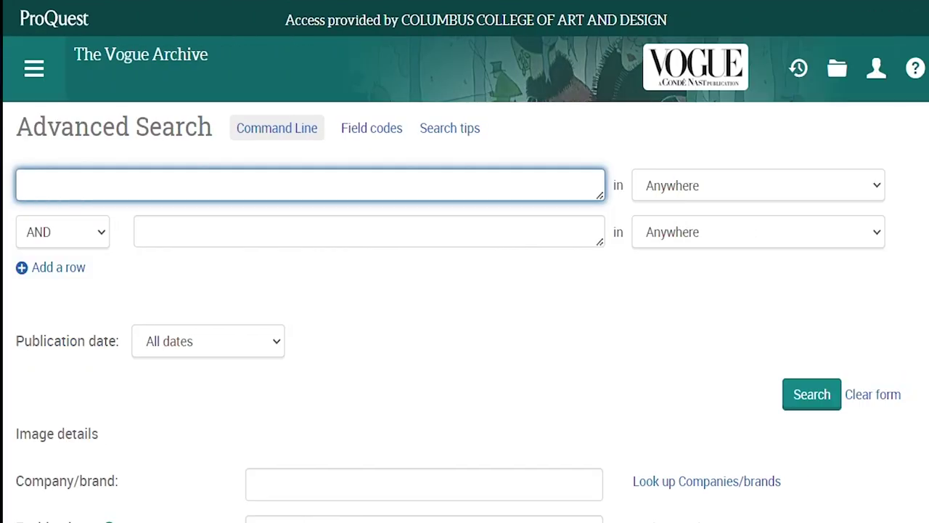
{"action": "left_click", "coordinate": [689, 190]}
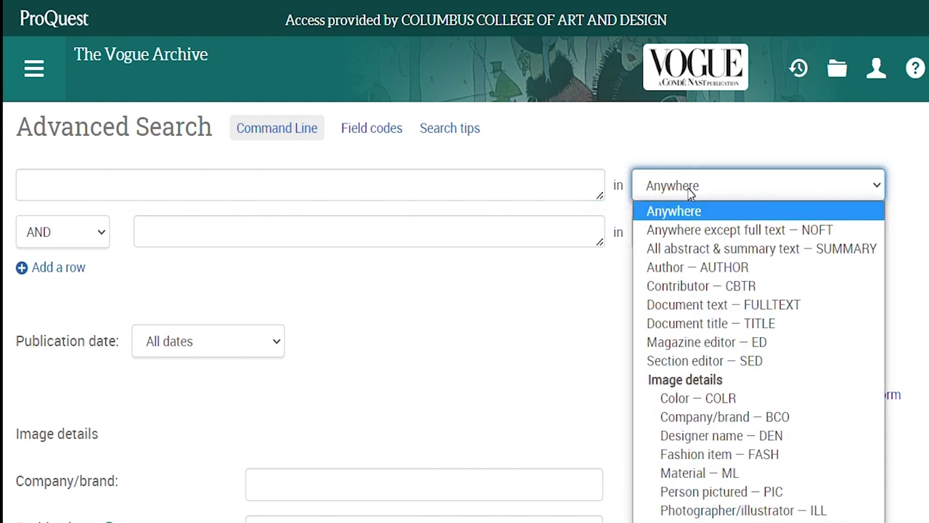
{"action": "left_click", "coordinate": [691, 190]}
{"action": "scroll", "coordinate": [310, 371], "scroll_direction": "down", "scroll_amount": 3}
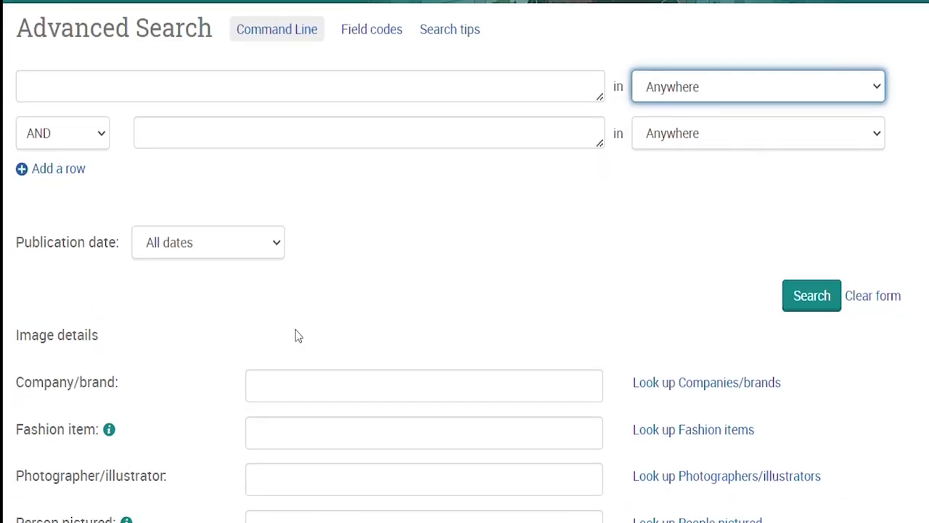
{"action": "scroll", "coordinate": [227, 279], "scroll_direction": "down", "scroll_amount": 3}
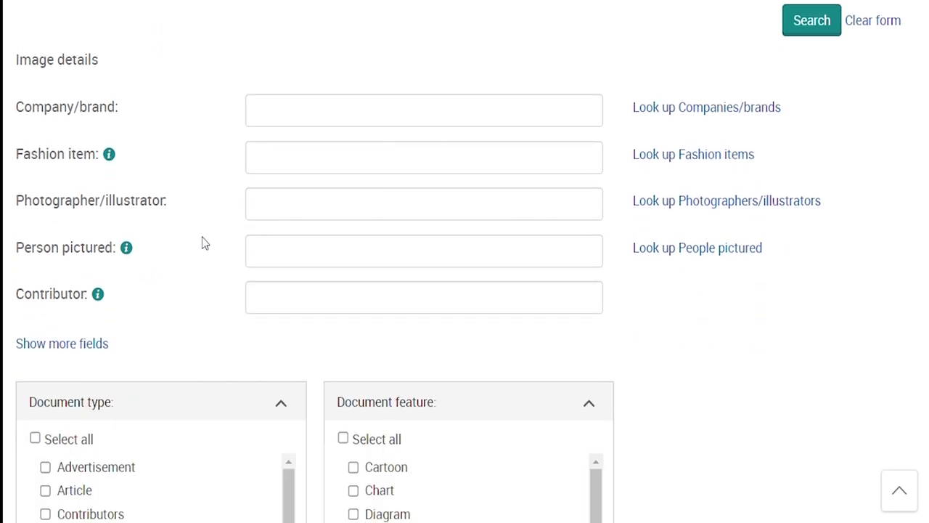
{"action": "scroll", "coordinate": [182, 323], "scroll_direction": "down", "scroll_amount": 2}
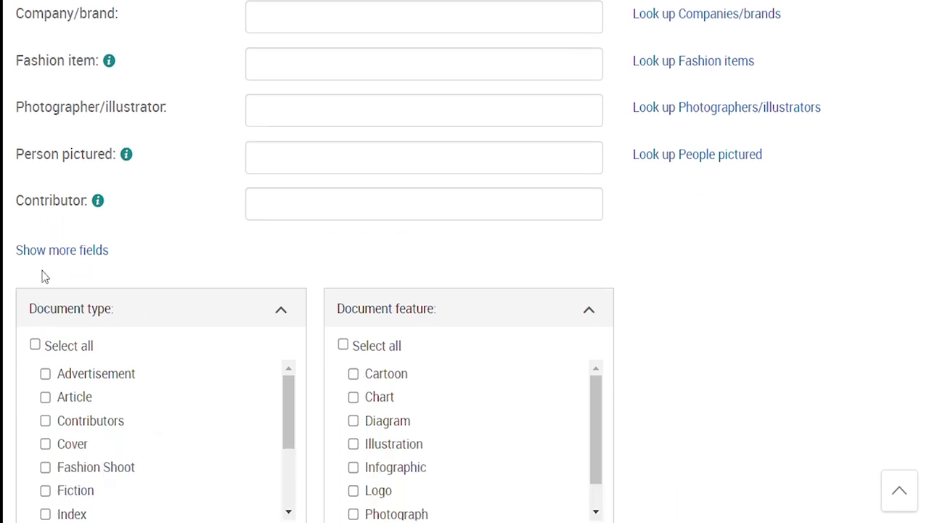
{"action": "left_click", "coordinate": [45, 256]}
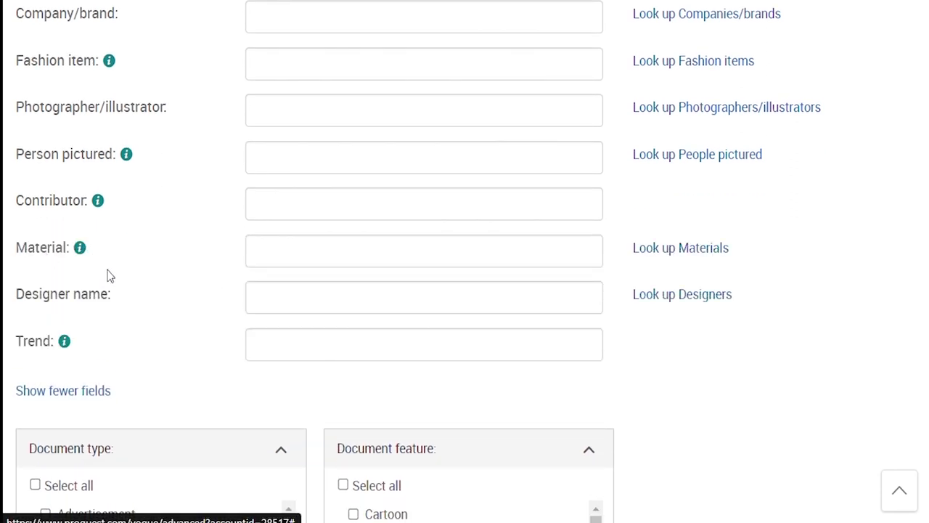
{"action": "left_click", "coordinate": [69, 392]}
{"action": "scroll", "coordinate": [80, 369], "scroll_direction": "down", "scroll_amount": 1}
{"action": "scroll", "coordinate": [80, 369], "scroll_direction": "down", "scroll_amount": 2}
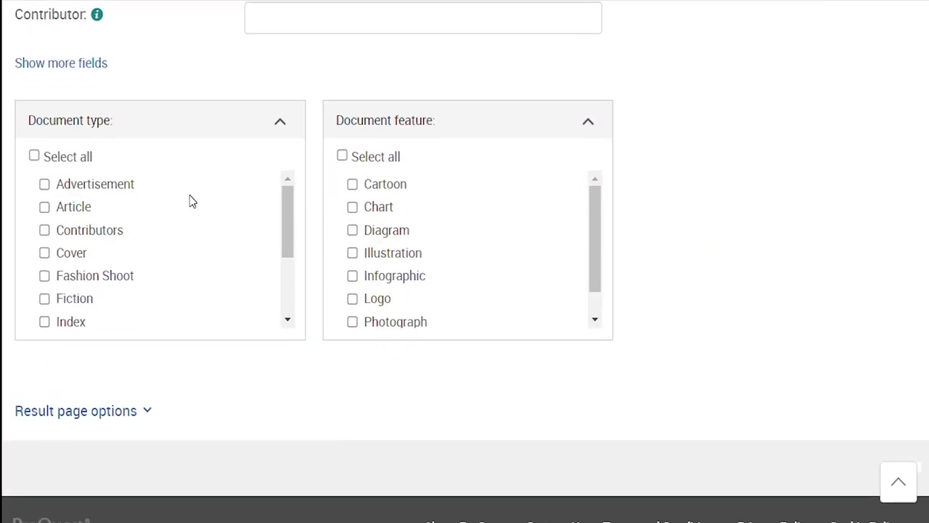
{"action": "scroll", "coordinate": [533, 129], "scroll_direction": "up", "scroll_amount": 6}
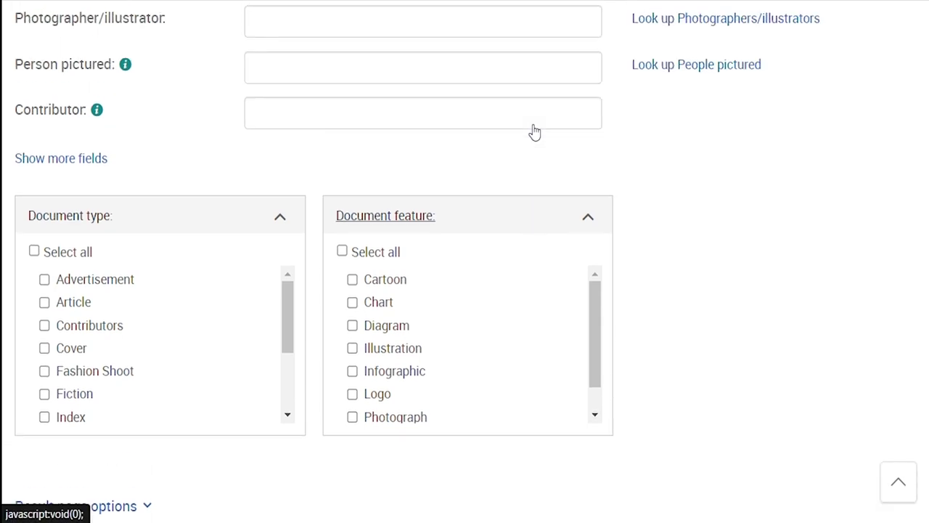
{"action": "scroll", "coordinate": [533, 128], "scroll_direction": "up", "scroll_amount": 3}
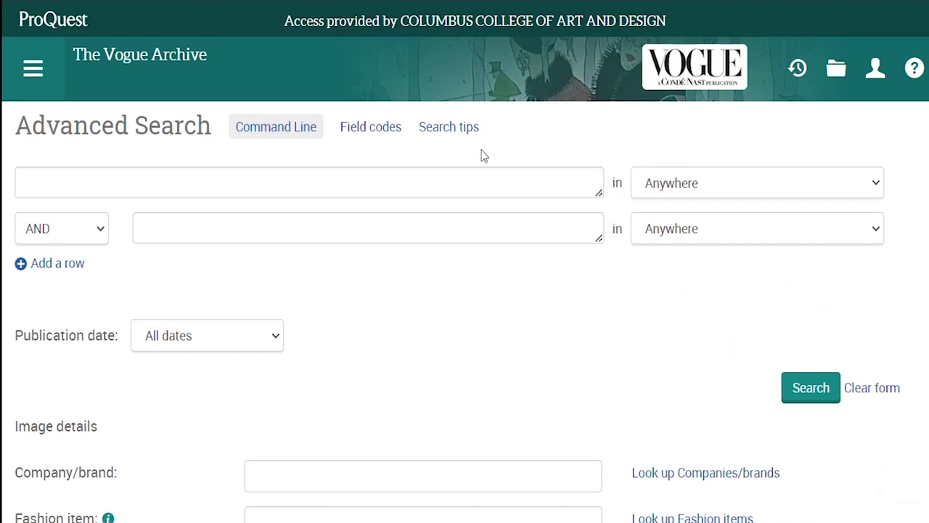
{"action": "left_click", "coordinate": [24, 183]}
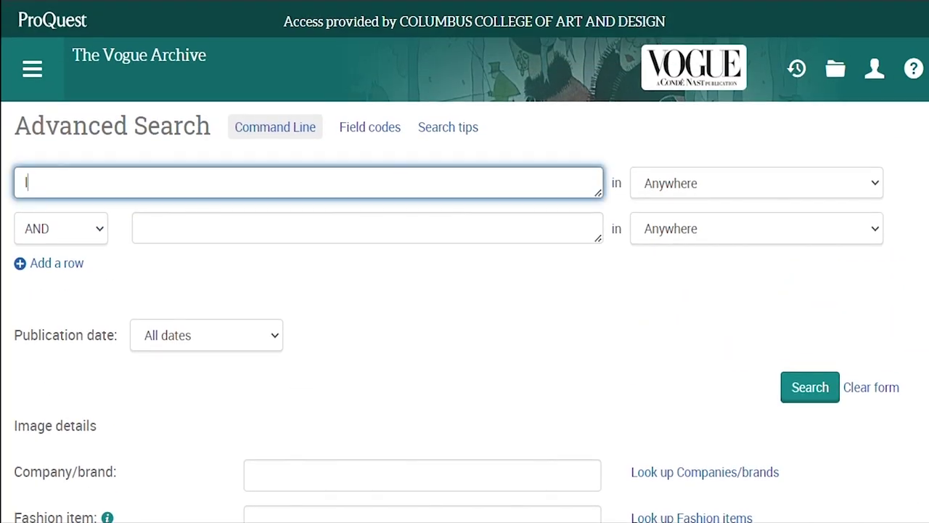
Search for 'lipstick' with company/brand 'revlon', limited to the Advertisement document type
{"action": "type", "text": "lipstick"}
{"action": "left_click", "coordinate": [378, 296]}
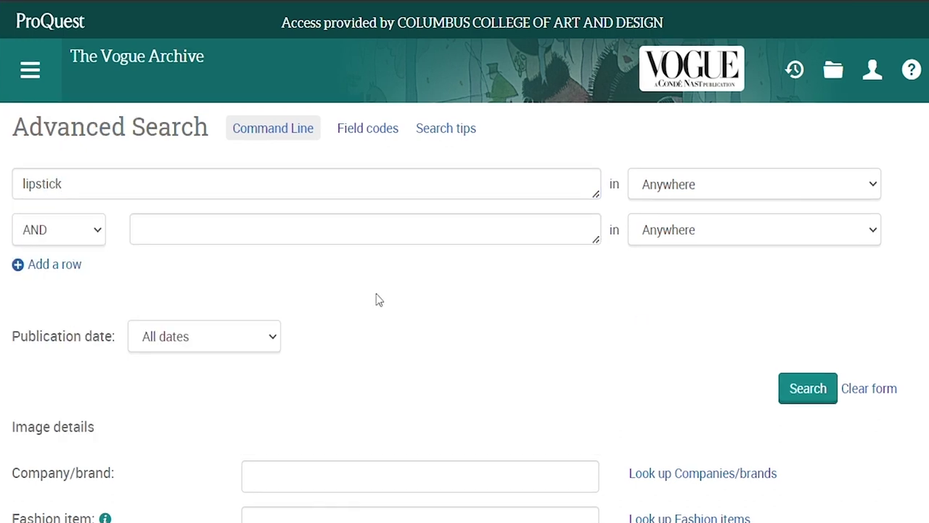
{"action": "scroll", "coordinate": [459, 397], "scroll_direction": "down", "scroll_amount": 3}
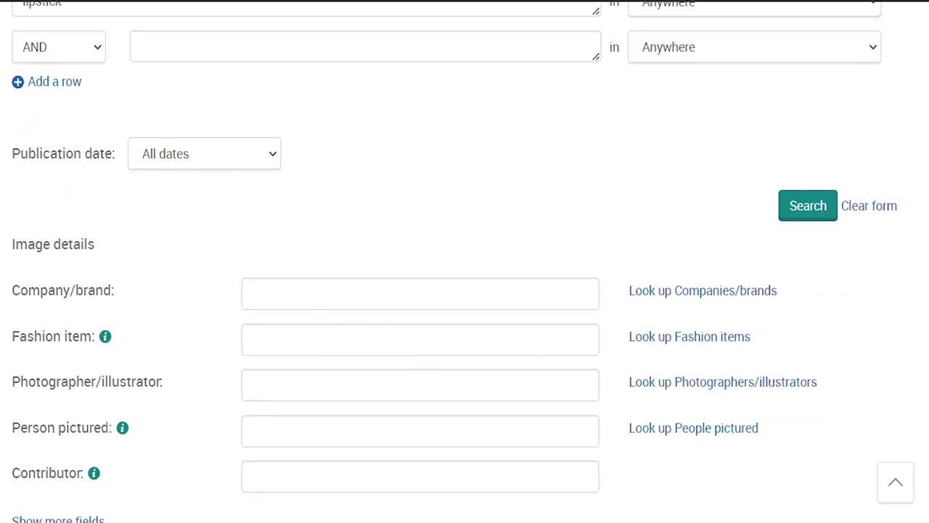
{"action": "left_click", "coordinate": [419, 293]}
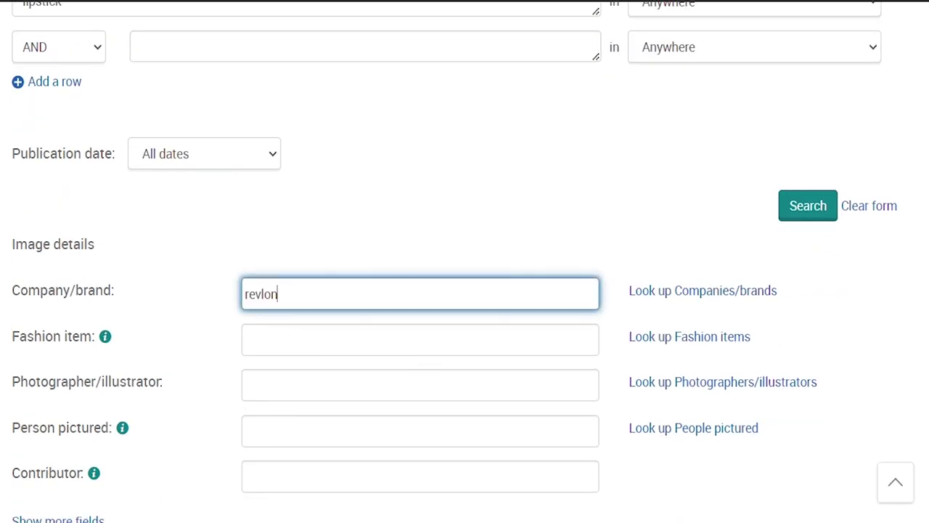
{"action": "scroll", "coordinate": [369, 305], "scroll_direction": "down", "scroll_amount": 5}
{"action": "left_click", "coordinate": [95, 289]}
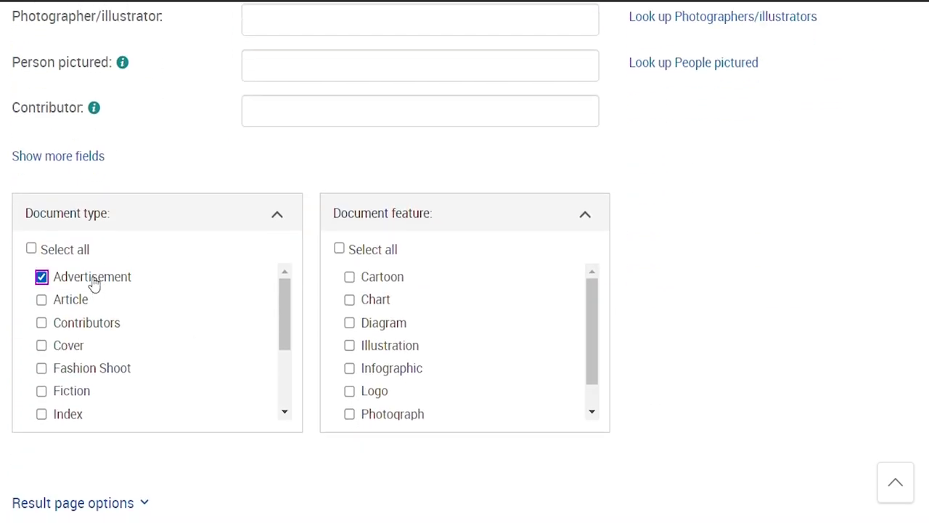
{"action": "scroll", "coordinate": [249, 244], "scroll_direction": "up", "scroll_amount": 1}
{"action": "scroll", "coordinate": [249, 245], "scroll_direction": "up", "scroll_amount": 3}
{"action": "left_click", "coordinate": [817, 112]}
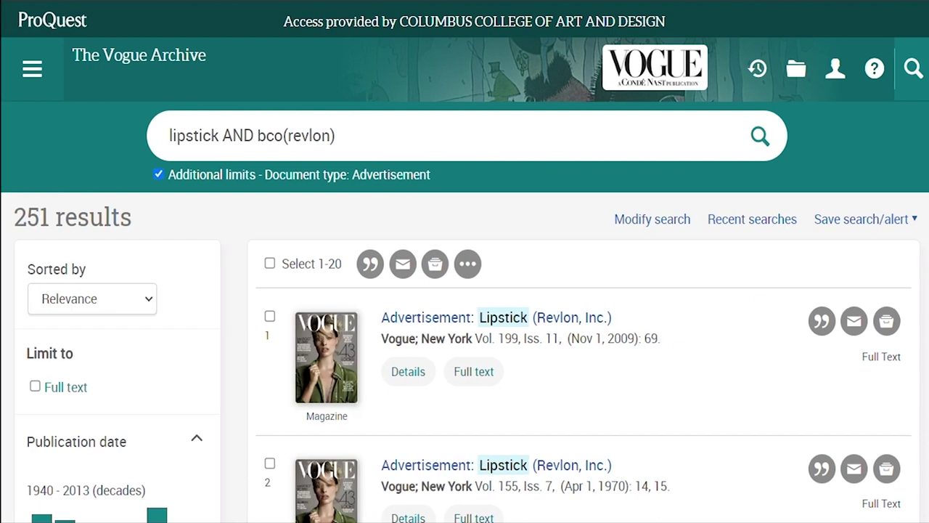
{"action": "scroll", "coordinate": [239, 482], "scroll_direction": "down", "scroll_amount": 3}
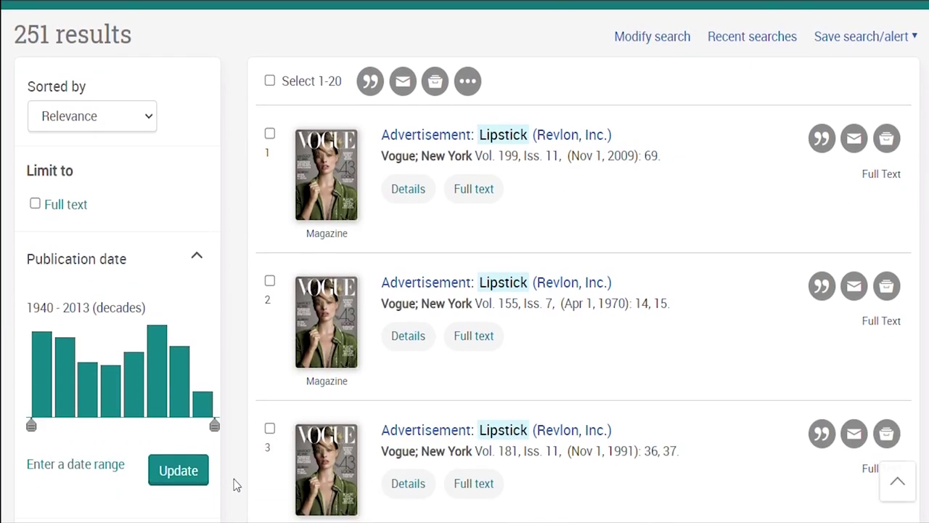
{"action": "left_click_drag", "start_coordinate": [214, 428], "coordinate": [54, 426]}
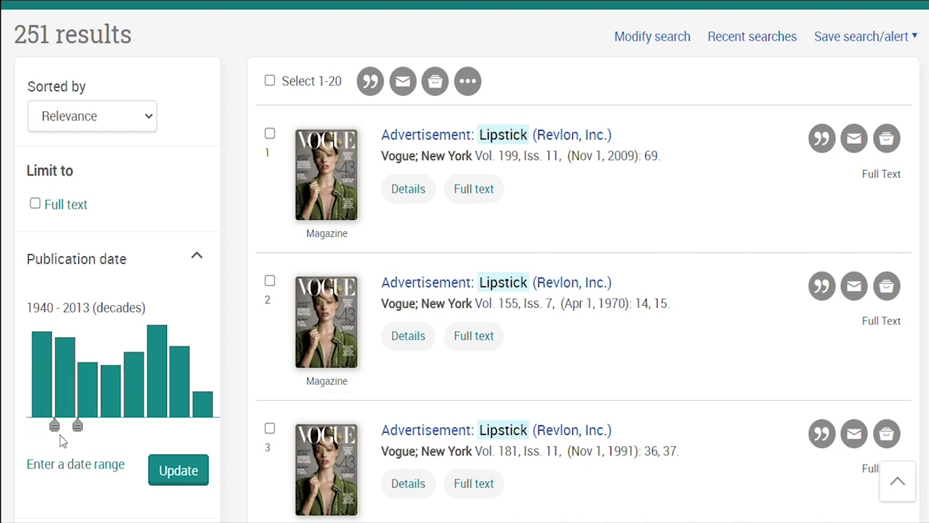
{"action": "left_click", "coordinate": [181, 472]}
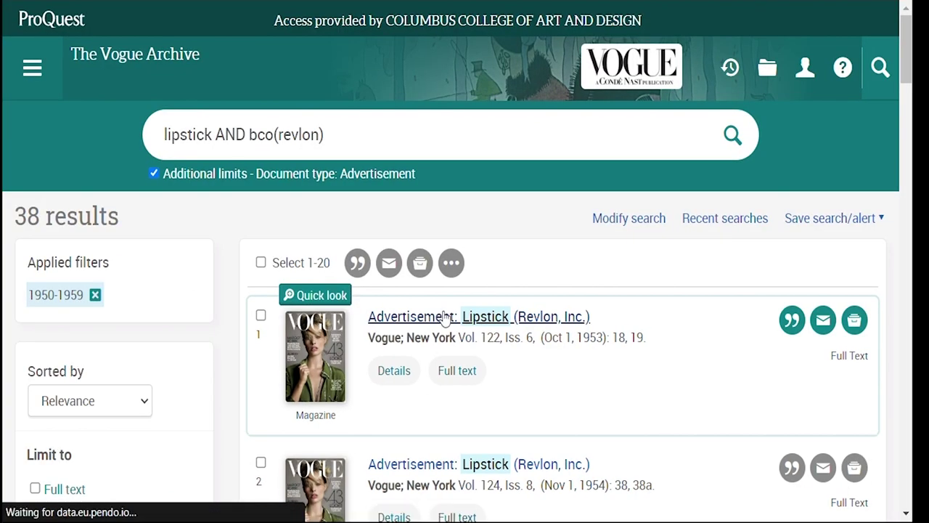
{"action": "left_click", "coordinate": [445, 317]}
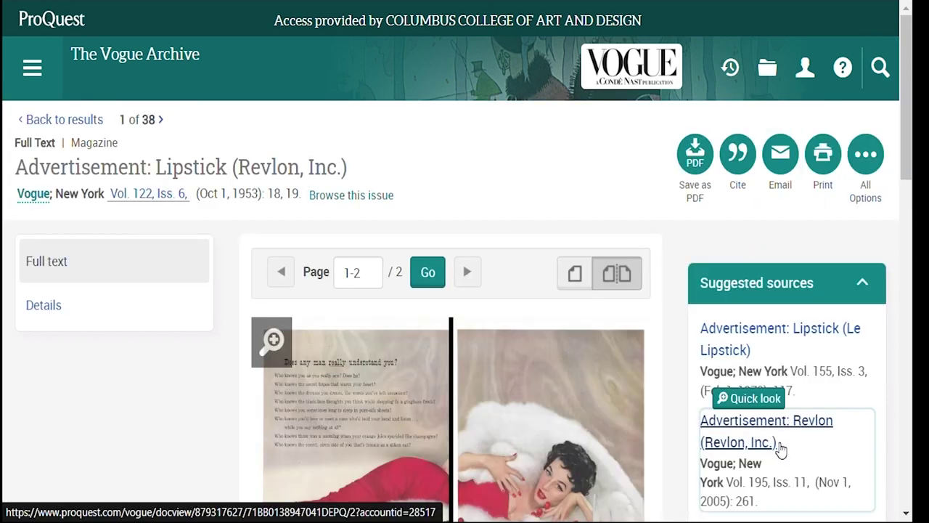
Enlarge and pan the 'Cherries in the Snow' ad spread in the image viewer, then close it
{"action": "scroll", "coordinate": [779, 448], "scroll_direction": "down", "scroll_amount": 2}
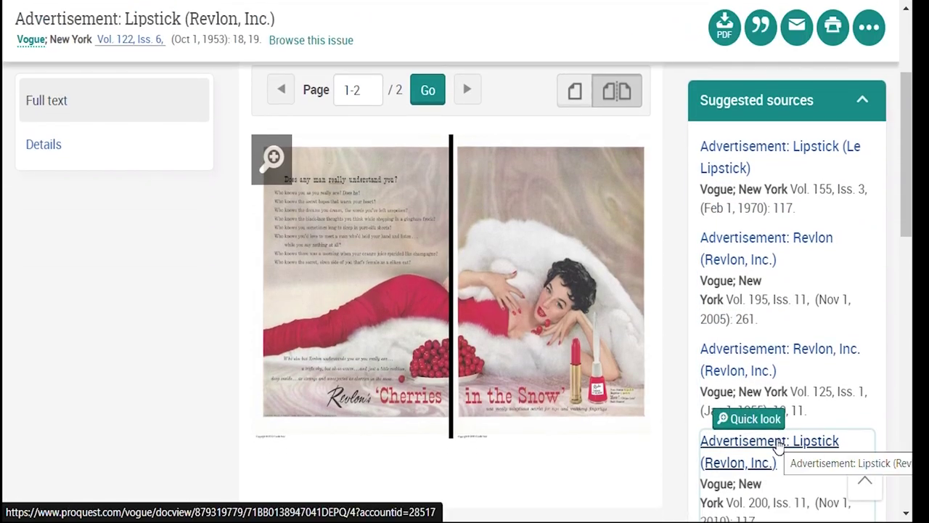
{"action": "scroll", "coordinate": [504, 326], "scroll_direction": "up", "scroll_amount": 3}
{"action": "scroll", "coordinate": [504, 327], "scroll_direction": "down", "scroll_amount": 1}
{"action": "left_click", "coordinate": [503, 358]}
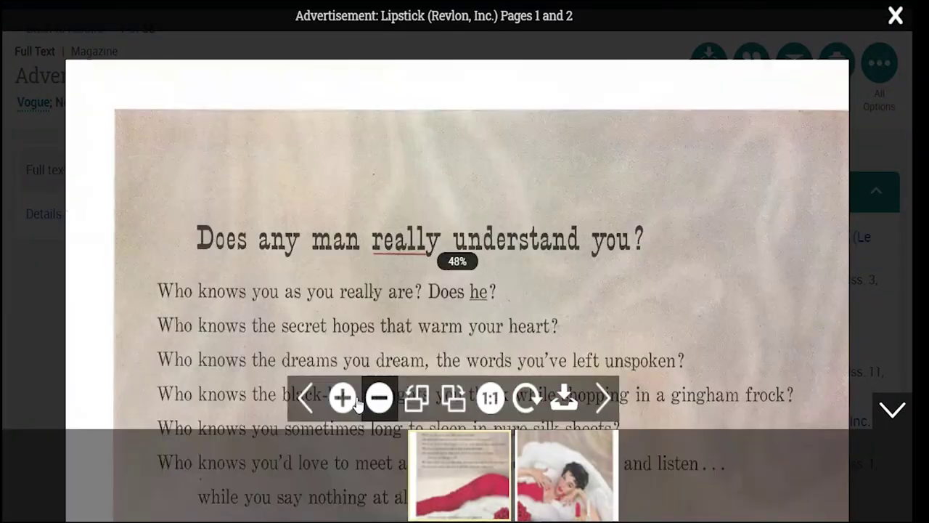
{"action": "left_click", "coordinate": [342, 398]}
{"action": "left_click_drag", "start_coordinate": [494, 255], "coordinate": [378, 195]}
{"action": "left_click", "coordinate": [895, 15]}
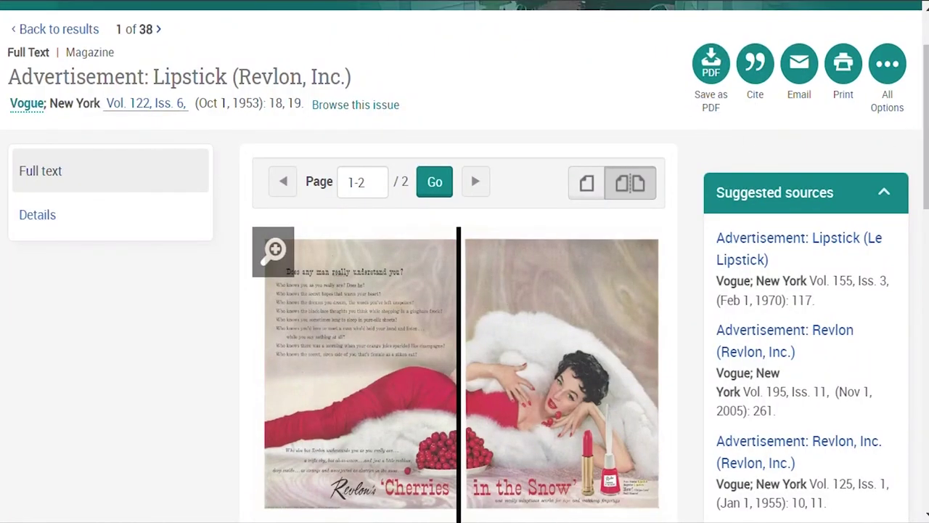
Open the full October 1953 issue that contains the ad
{"action": "scroll", "coordinate": [849, 245], "scroll_direction": "down", "scroll_amount": 2}
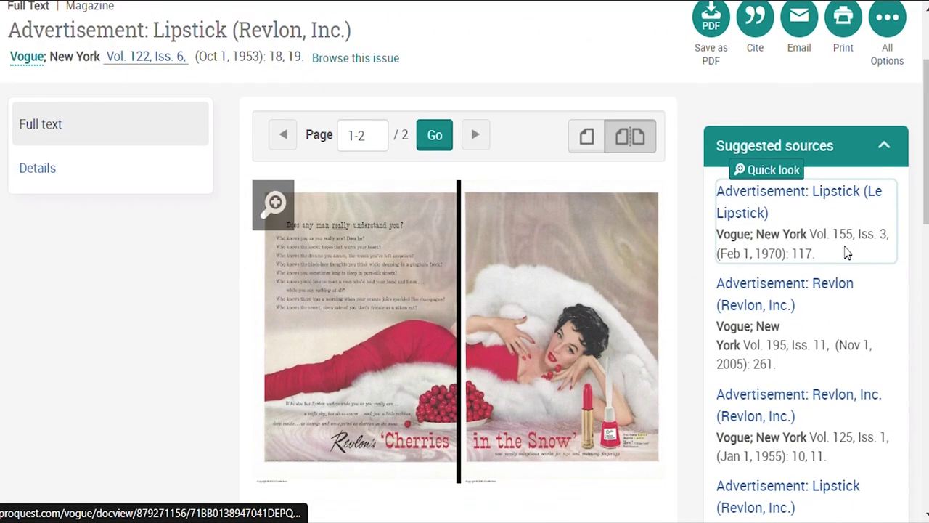
{"action": "mouse_move", "coordinate": [775, 456]}
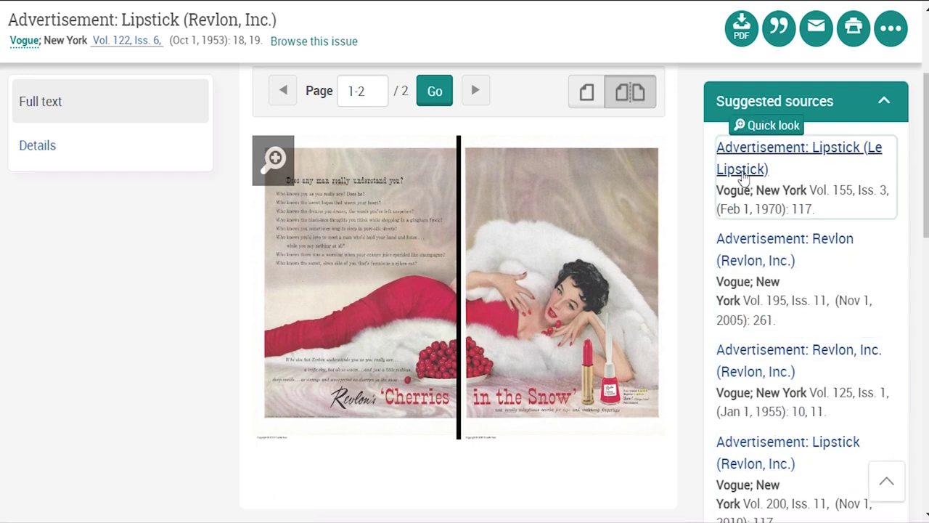
{"action": "scroll", "coordinate": [787, 142], "scroll_direction": "up", "scroll_amount": 3}
{"action": "left_click", "coordinate": [363, 198]}
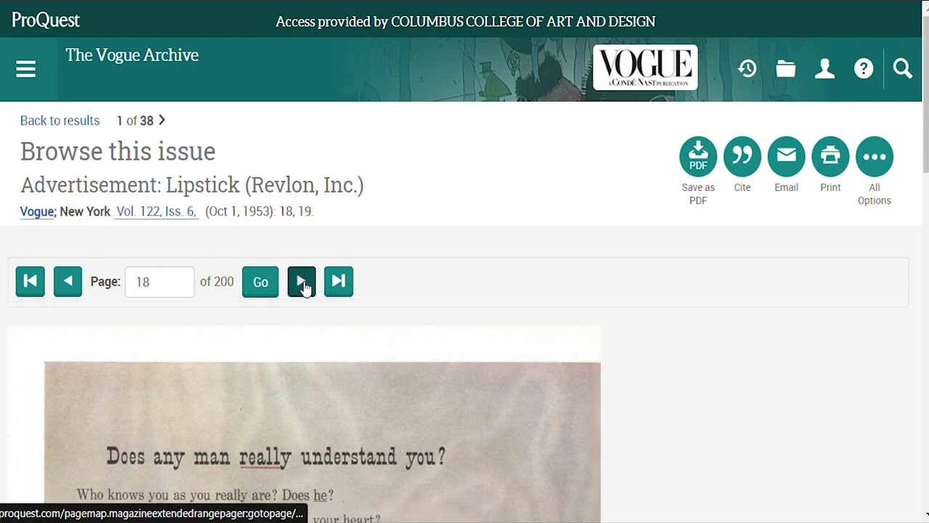
Page forward to page 20, the Handmacher-Vogel 'The Camel Goes High Fashion' suit ad
{"action": "left_click", "coordinate": [301, 284]}
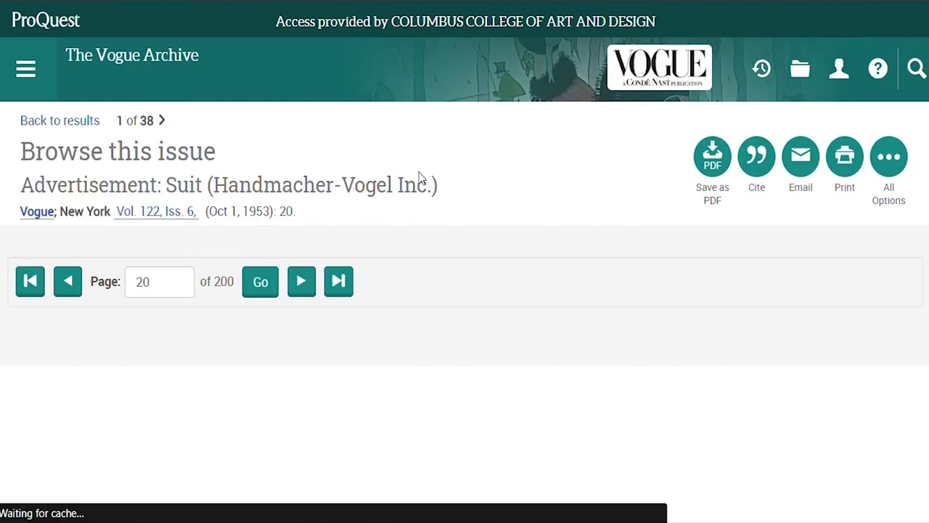
{"action": "scroll", "coordinate": [402, 235], "scroll_direction": "down", "scroll_amount": 4}
{"action": "scroll", "coordinate": [393, 191], "scroll_direction": "down", "scroll_amount": 3}
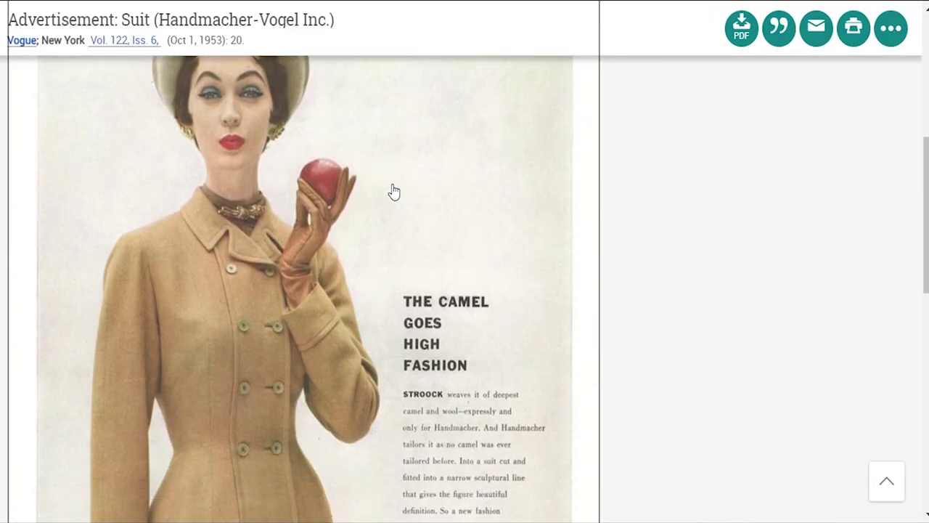
{"action": "scroll", "coordinate": [393, 191], "scroll_direction": "up", "scroll_amount": 5}
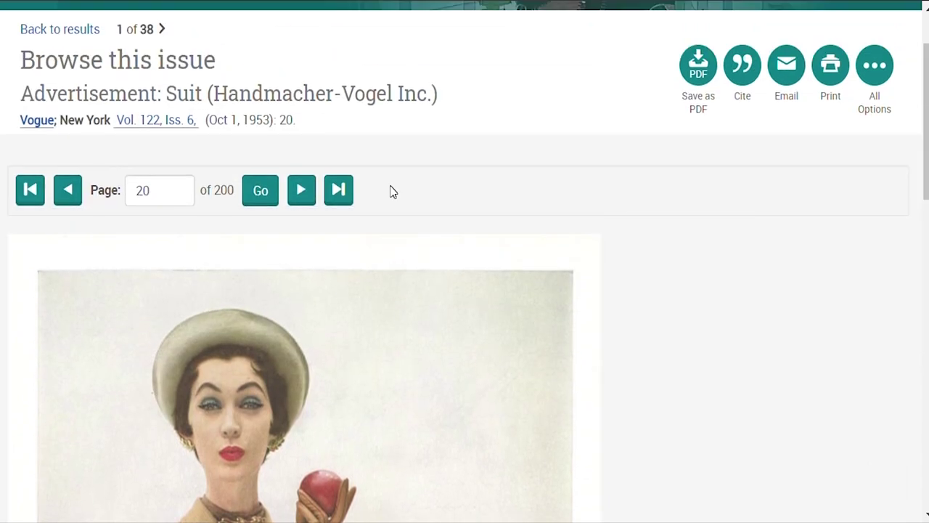